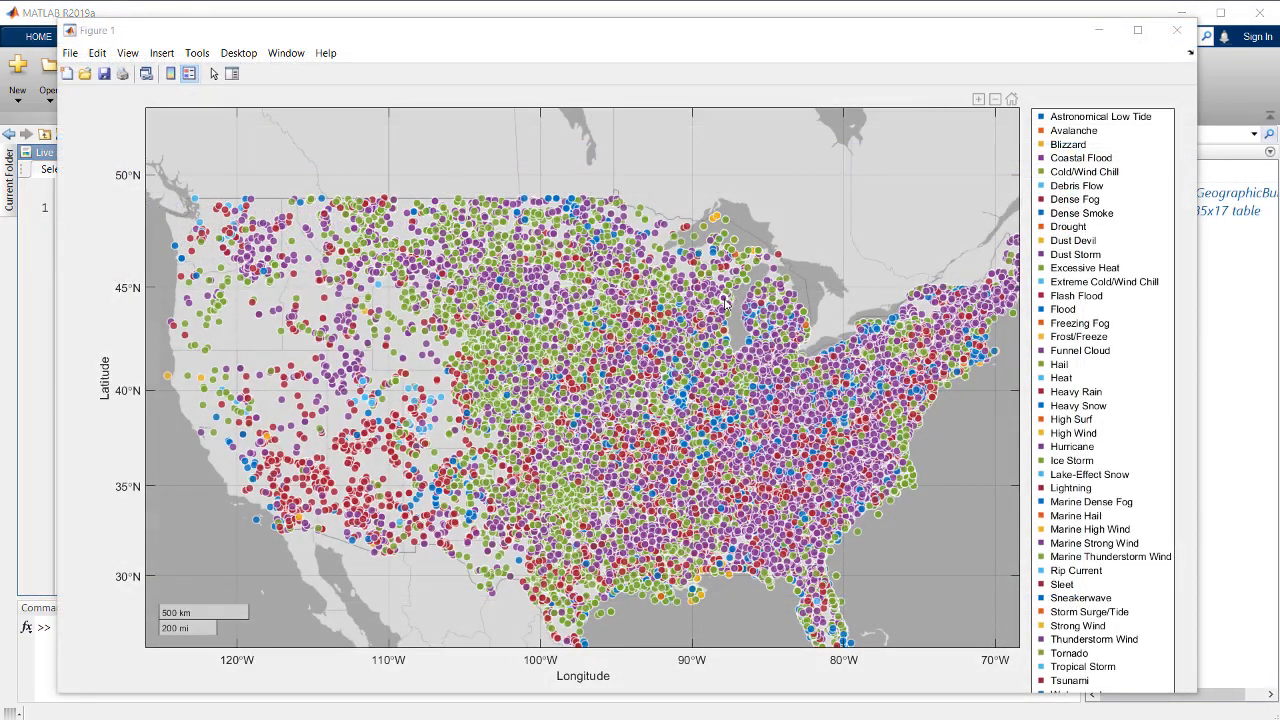
Run the StormEvents_2013.csv import section and filter the events output table's Event_Type column to Tornado only.
mouse_move(722, 301)
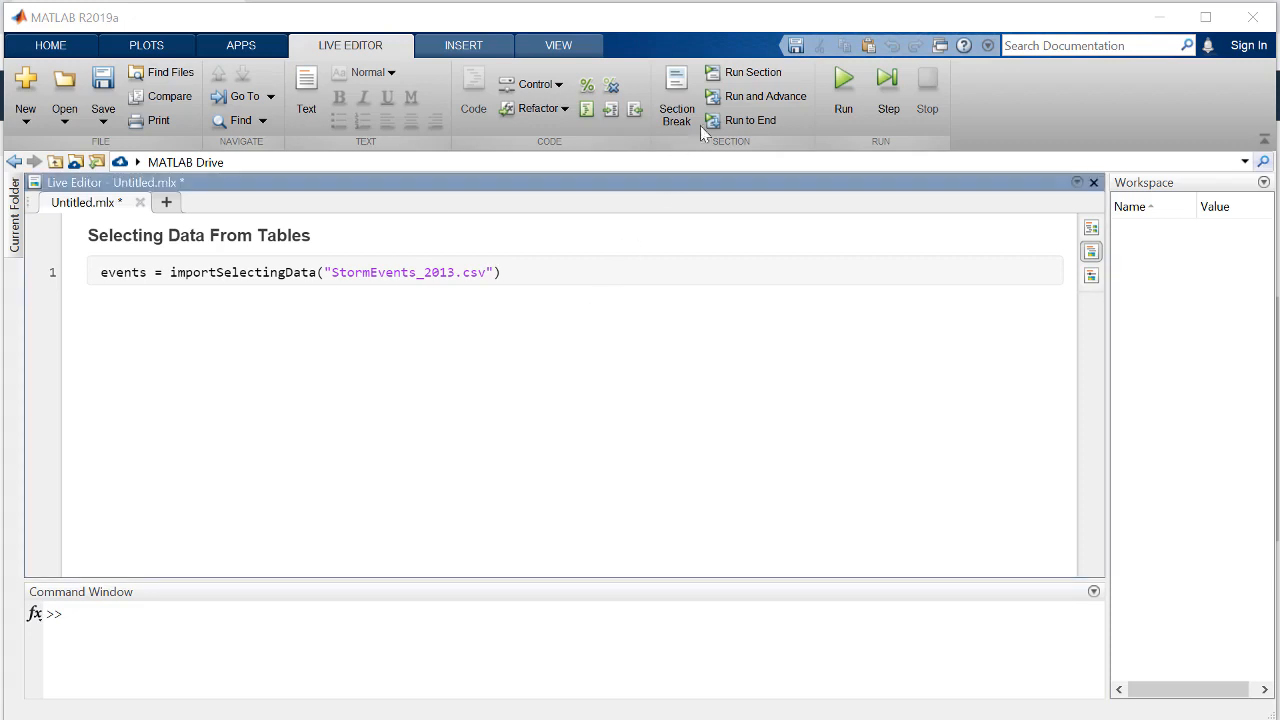
click(750, 72)
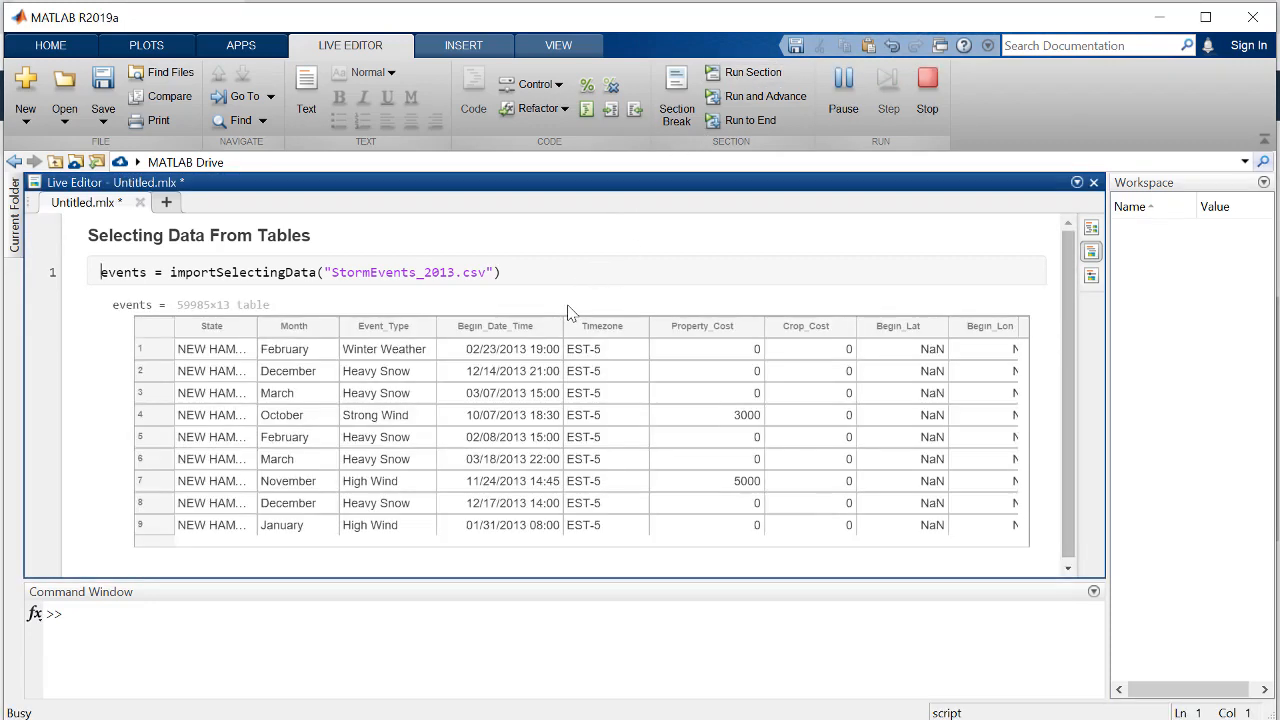
click(427, 328)
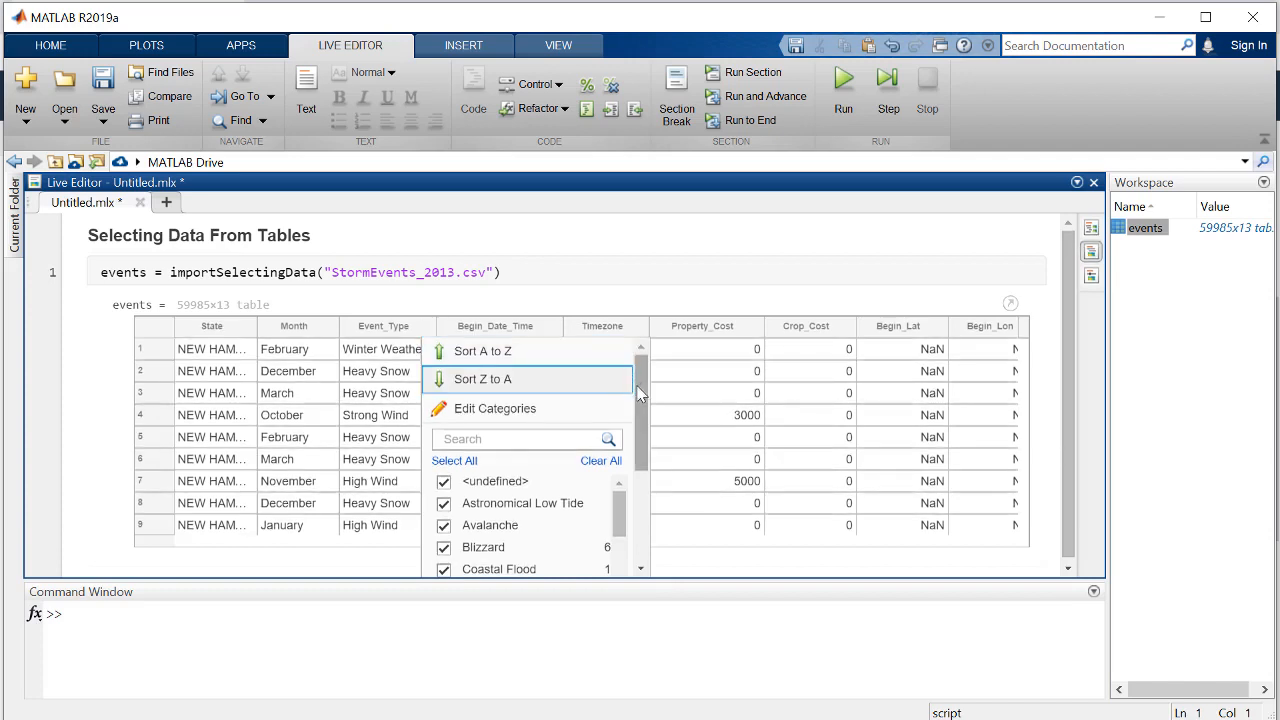
drag(640, 394, 625, 450)
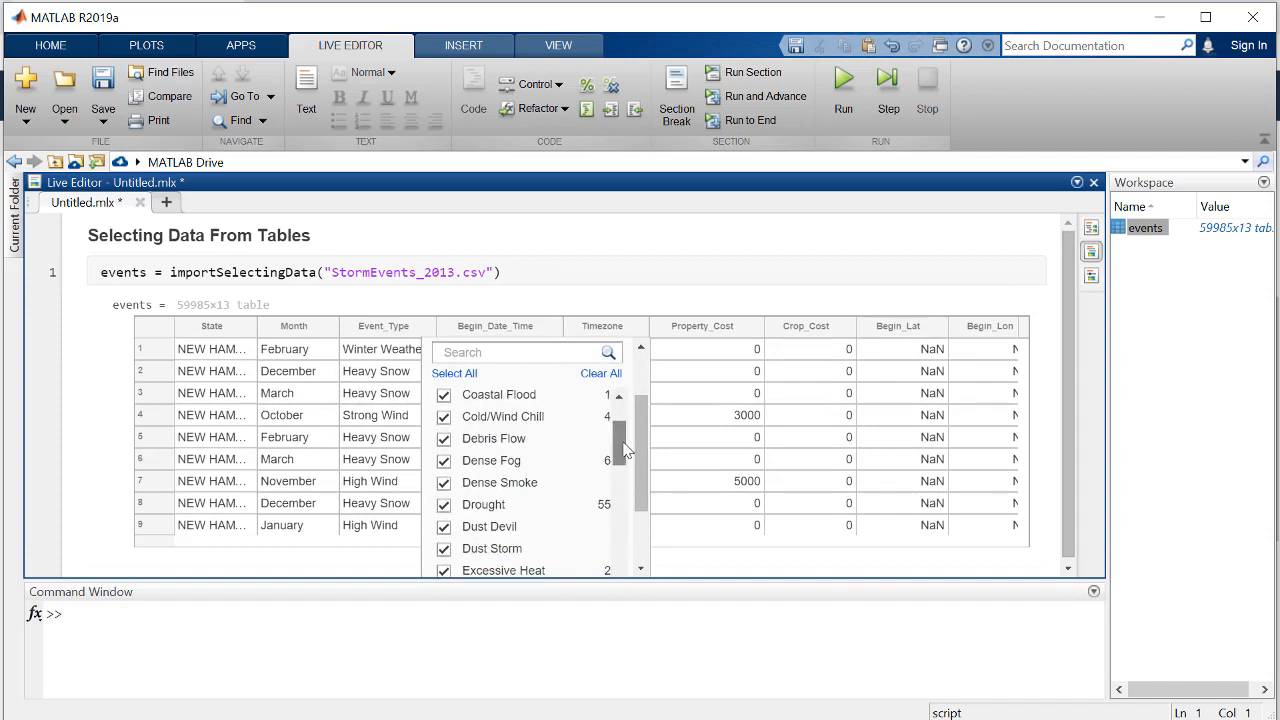
click(604, 376)
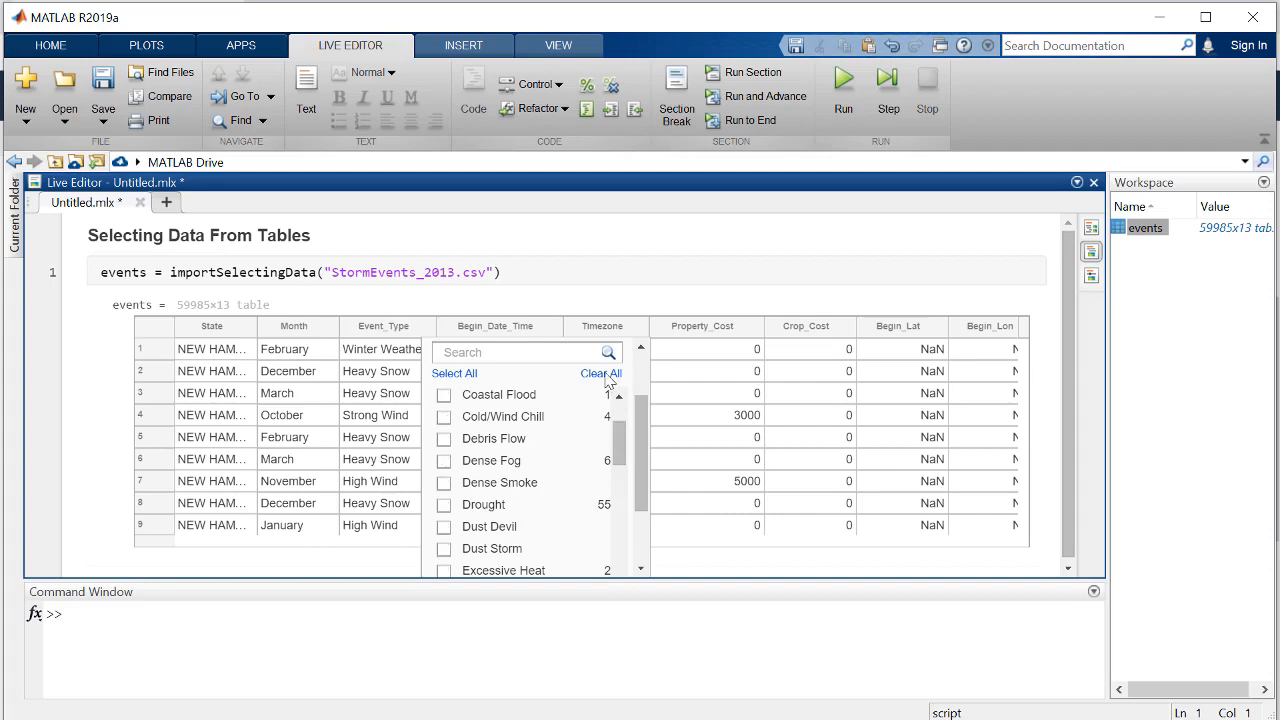
text(torna)
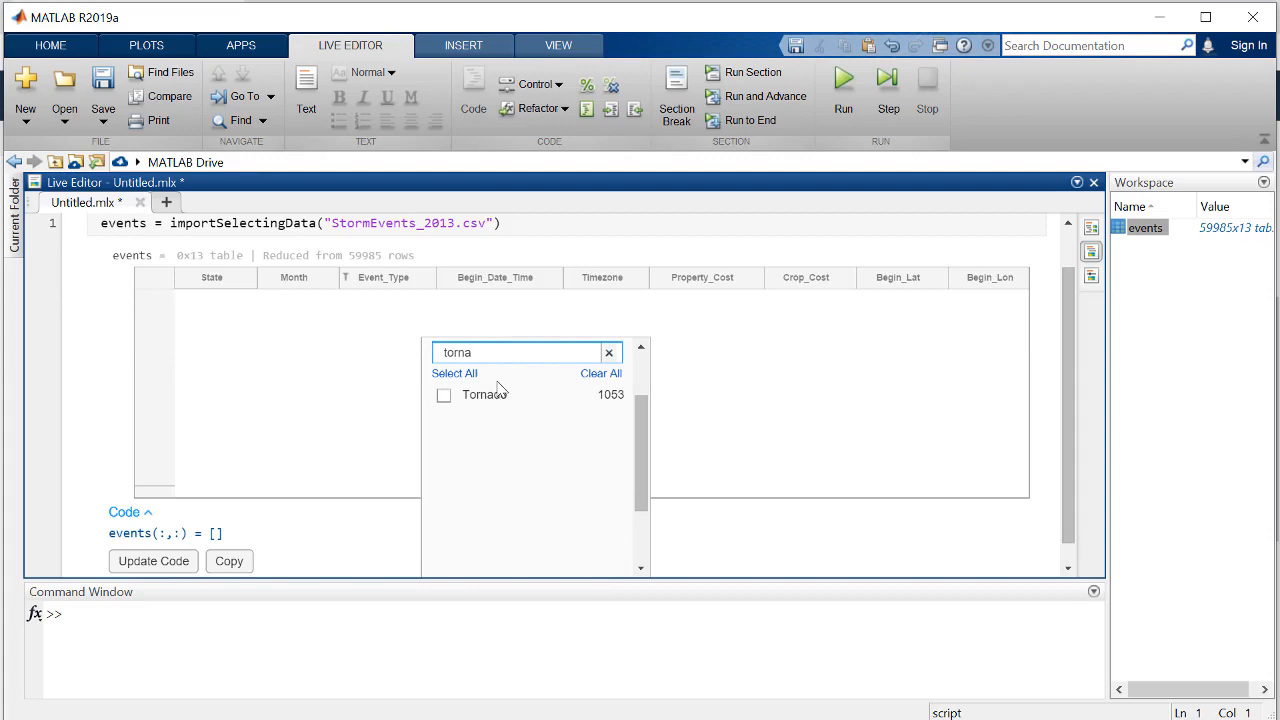
click(444, 395)
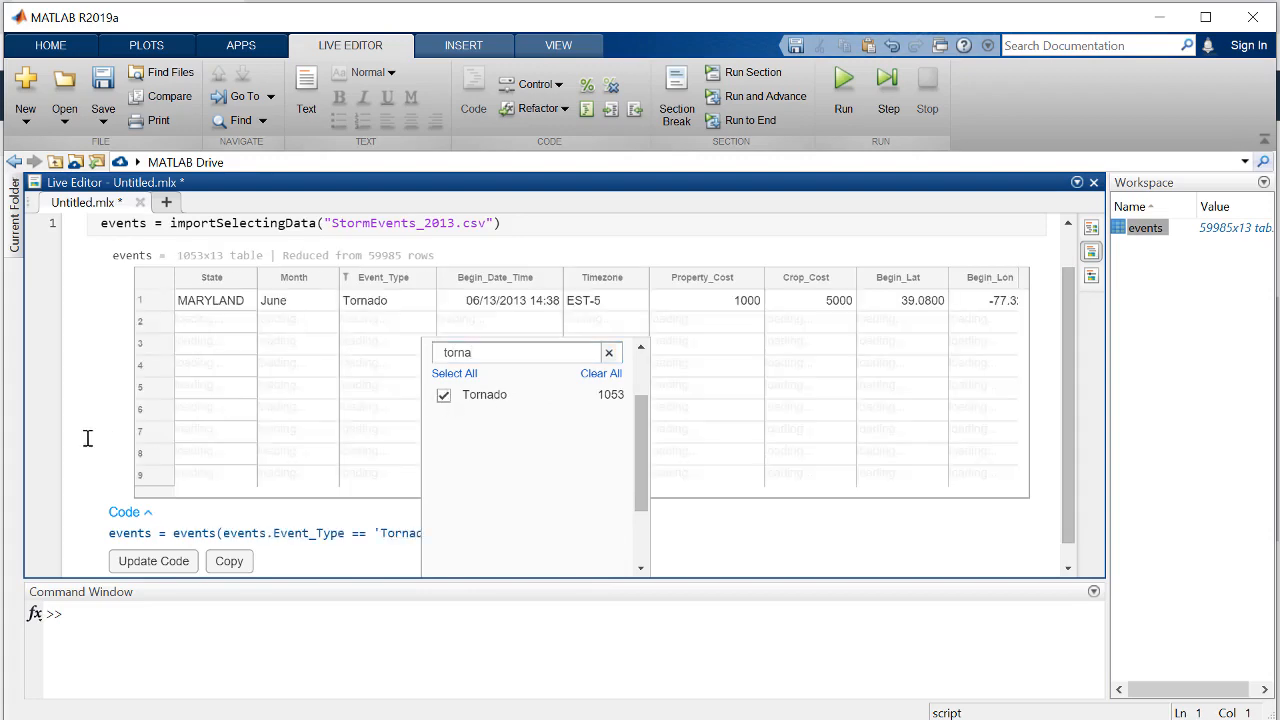
click(88, 440)
scroll(94, 450, down, 1)
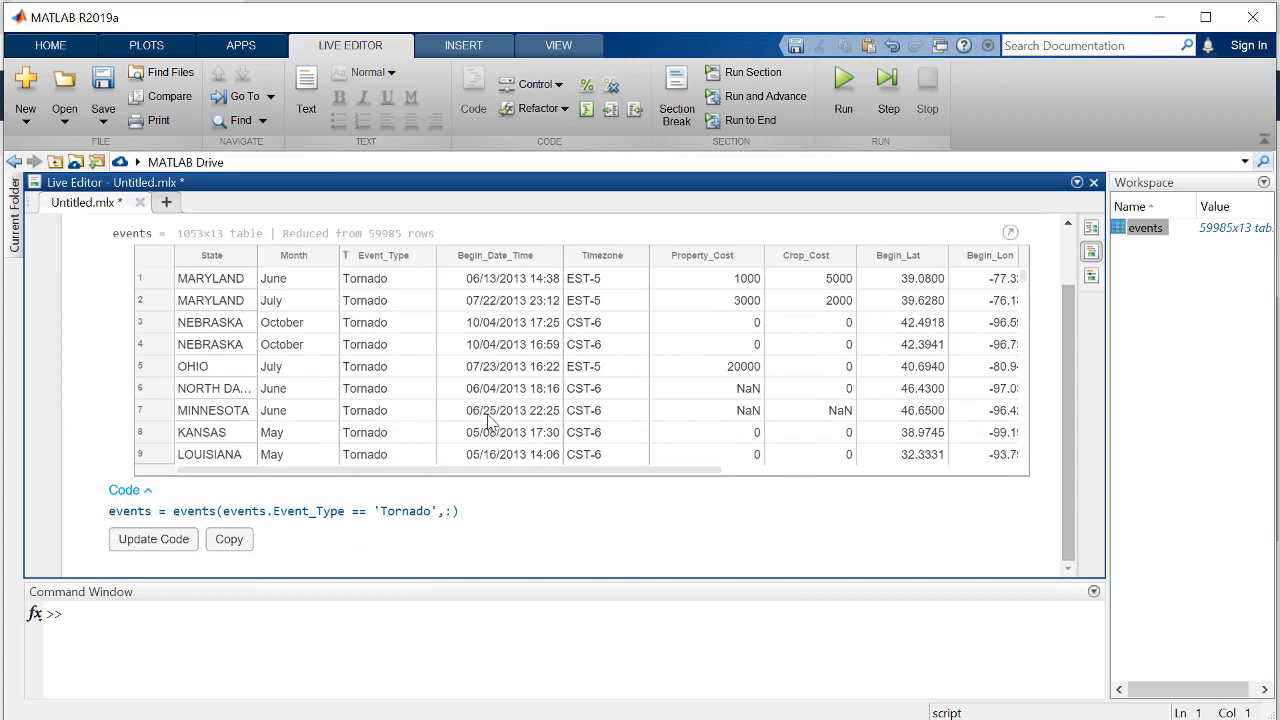
Add the generated Tornado filter code to the script, assigning its result to tornadoes, and run the section.
click(137, 546)
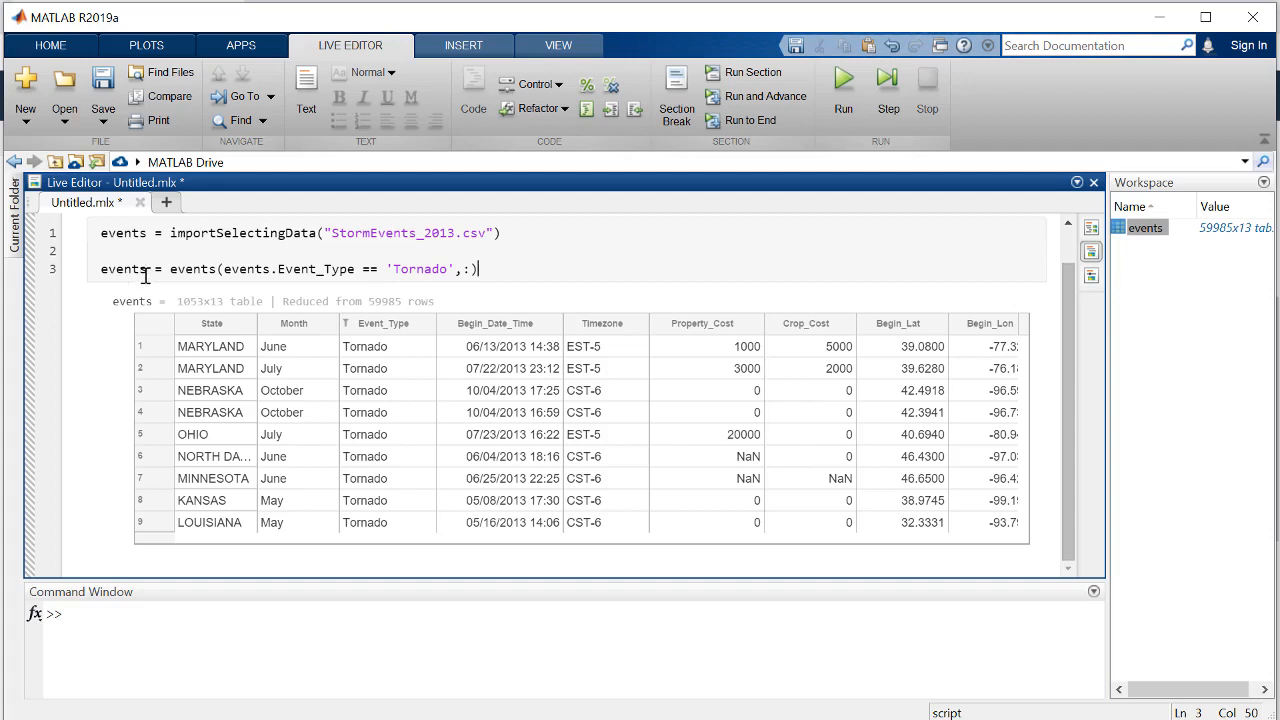
drag(148, 269, 93, 272)
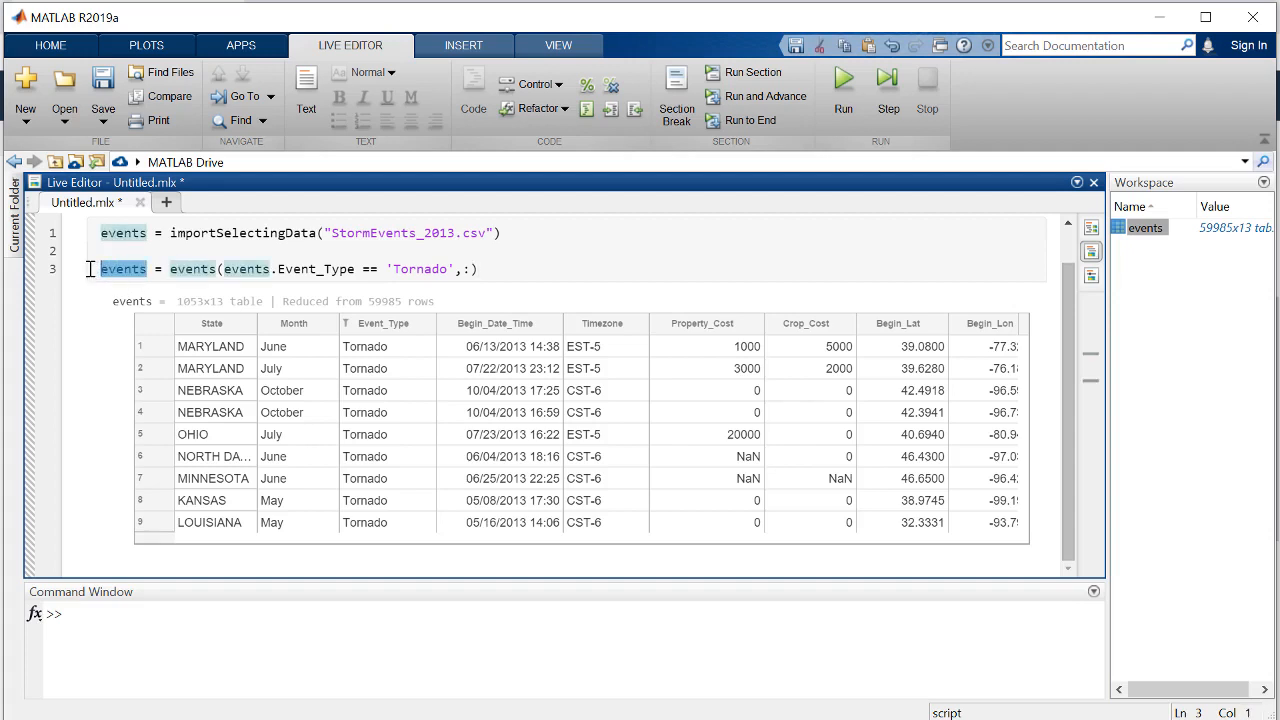
text(tornadoes)
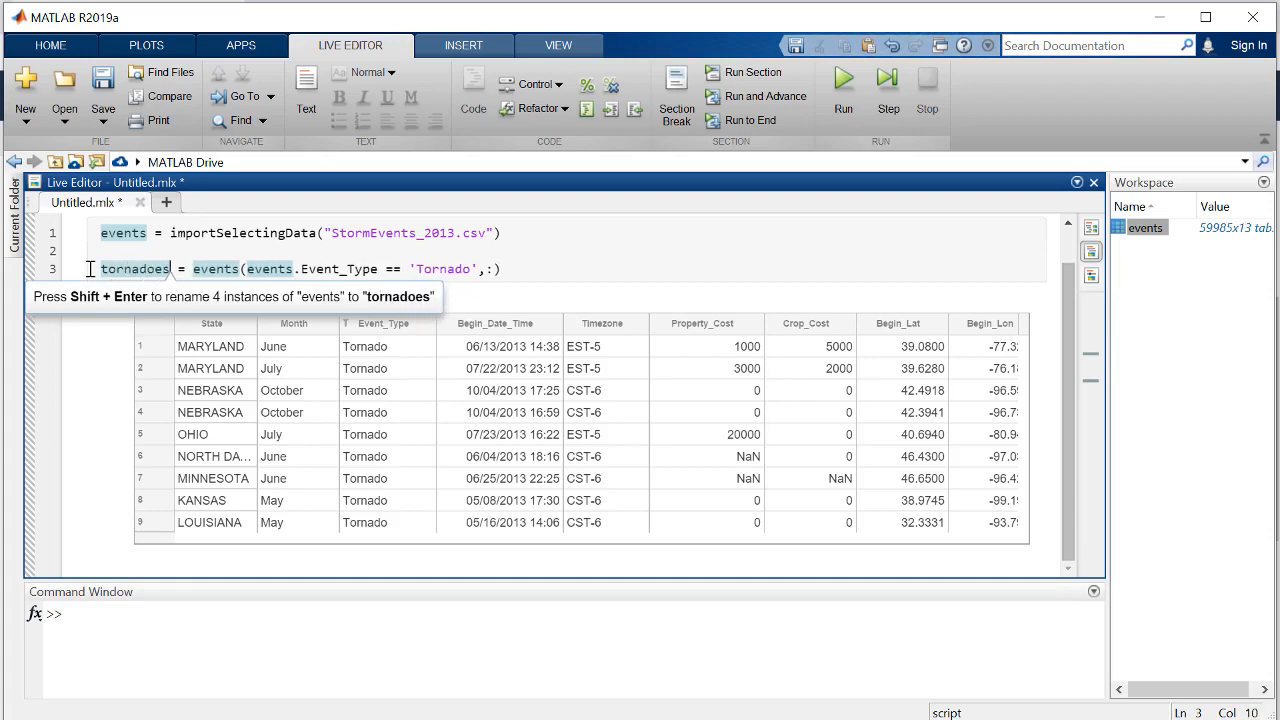
click(540, 264)
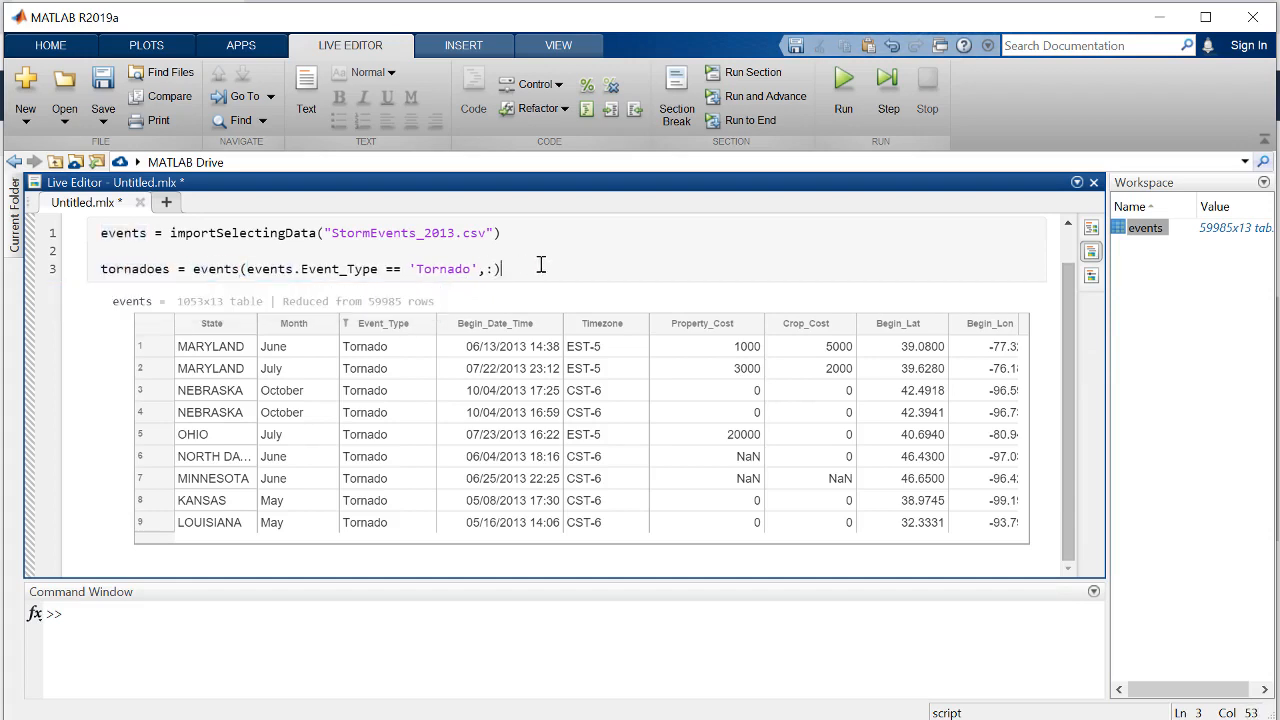
click(739, 78)
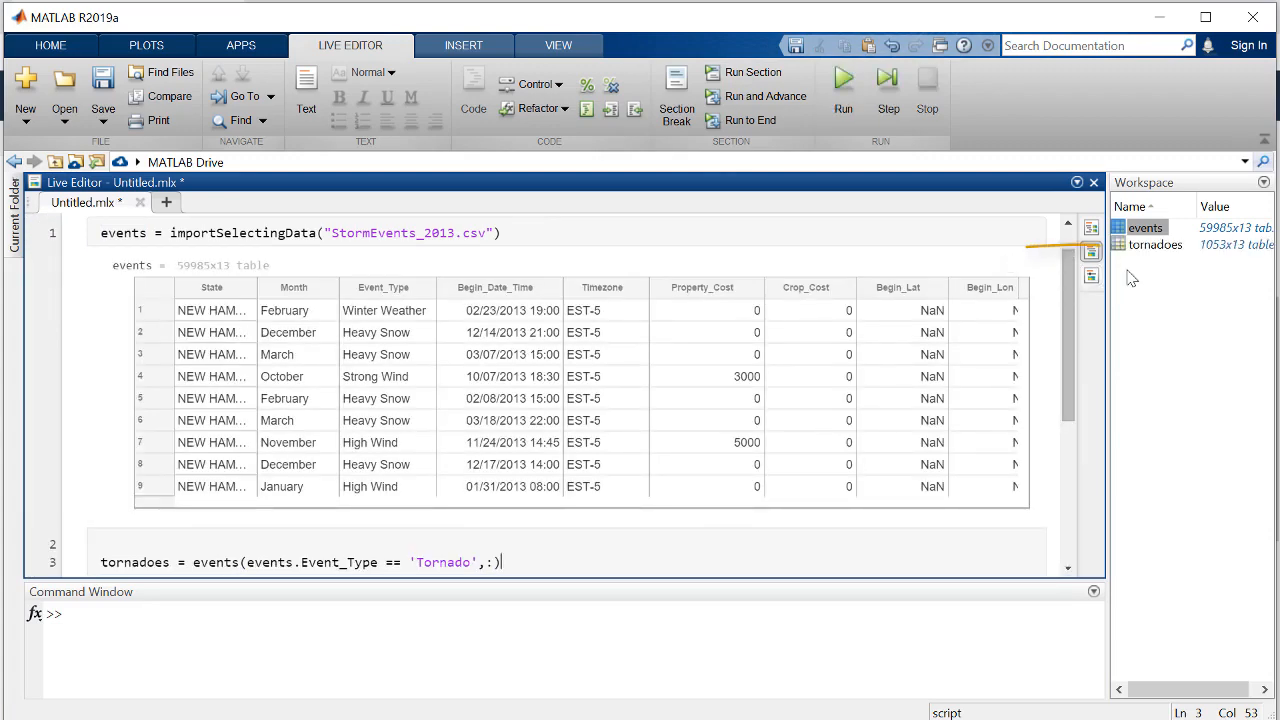
Filter the tornadoes output table to a minimum Property_Cost of 1, excluding missing (NaN) values.
drag(1065, 328, 1067, 490)
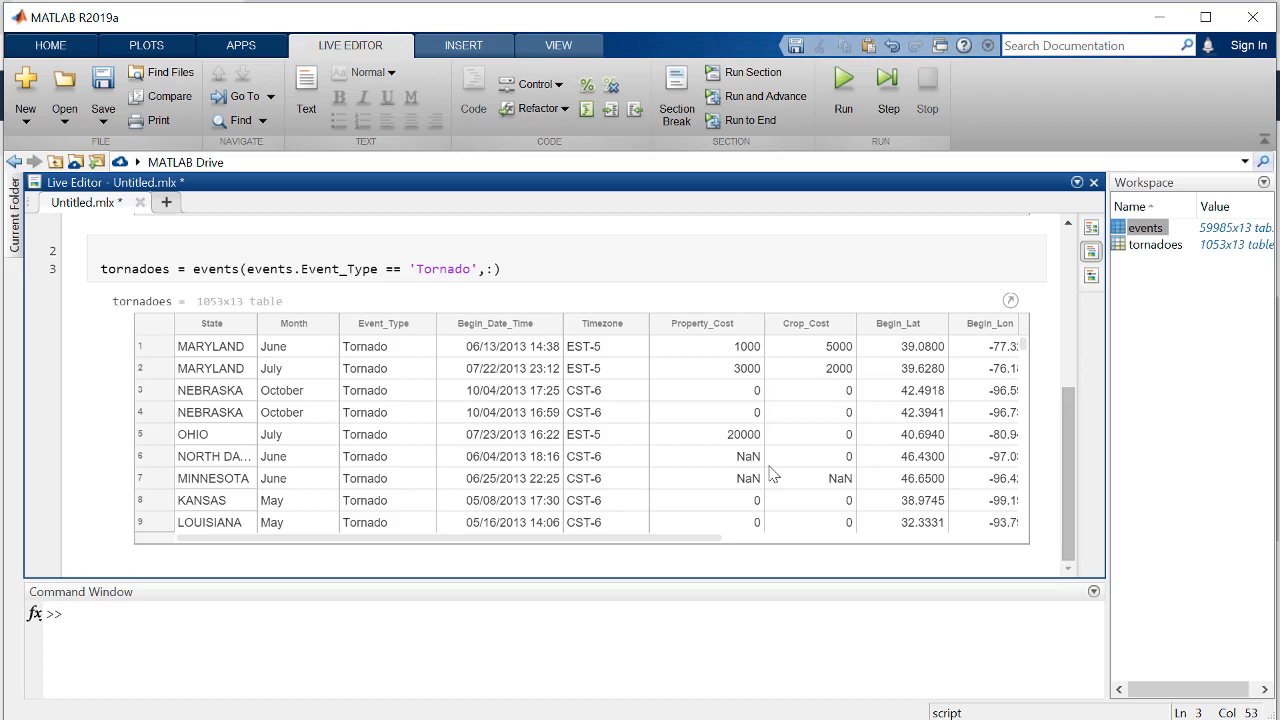
click(754, 324)
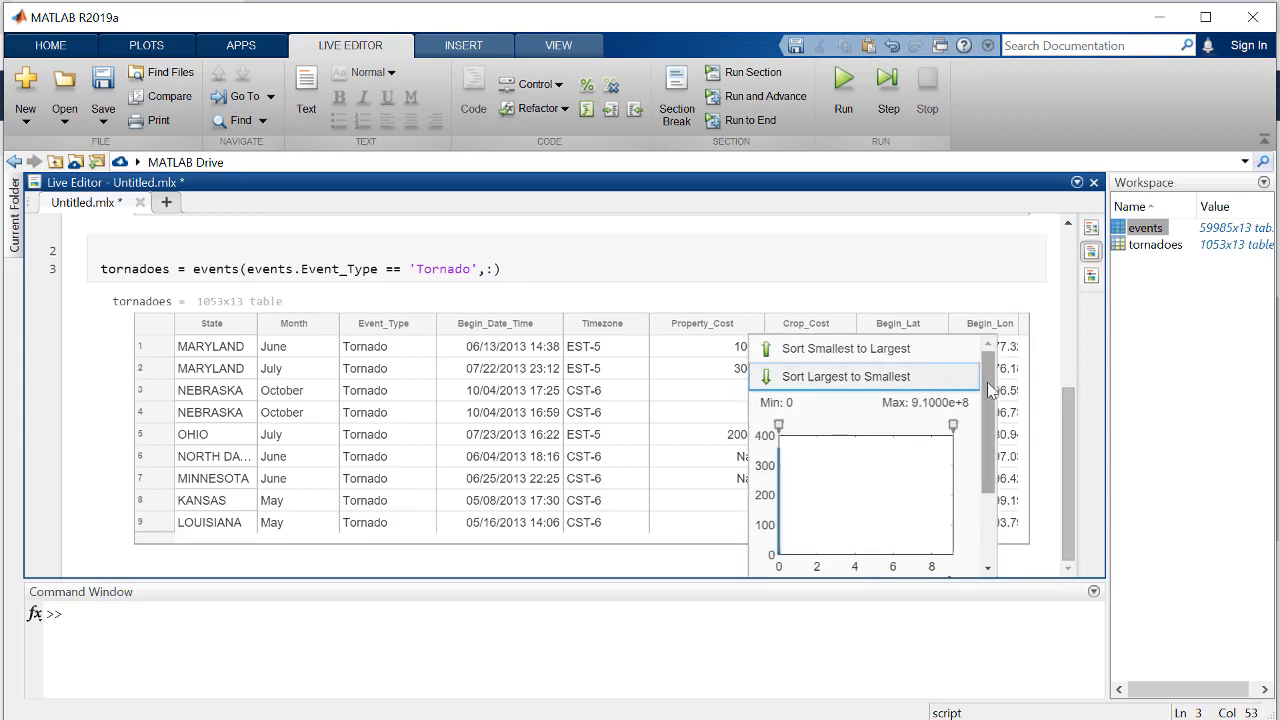
drag(992, 390, 988, 432)
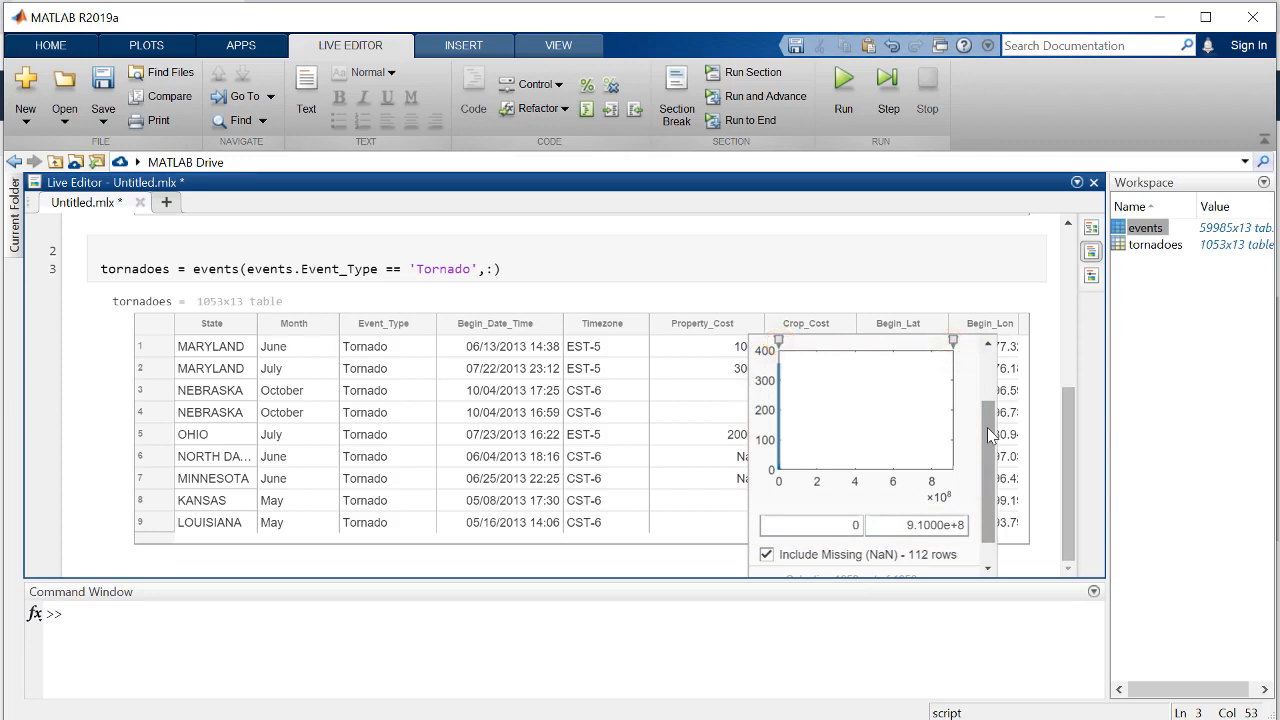
click(857, 525)
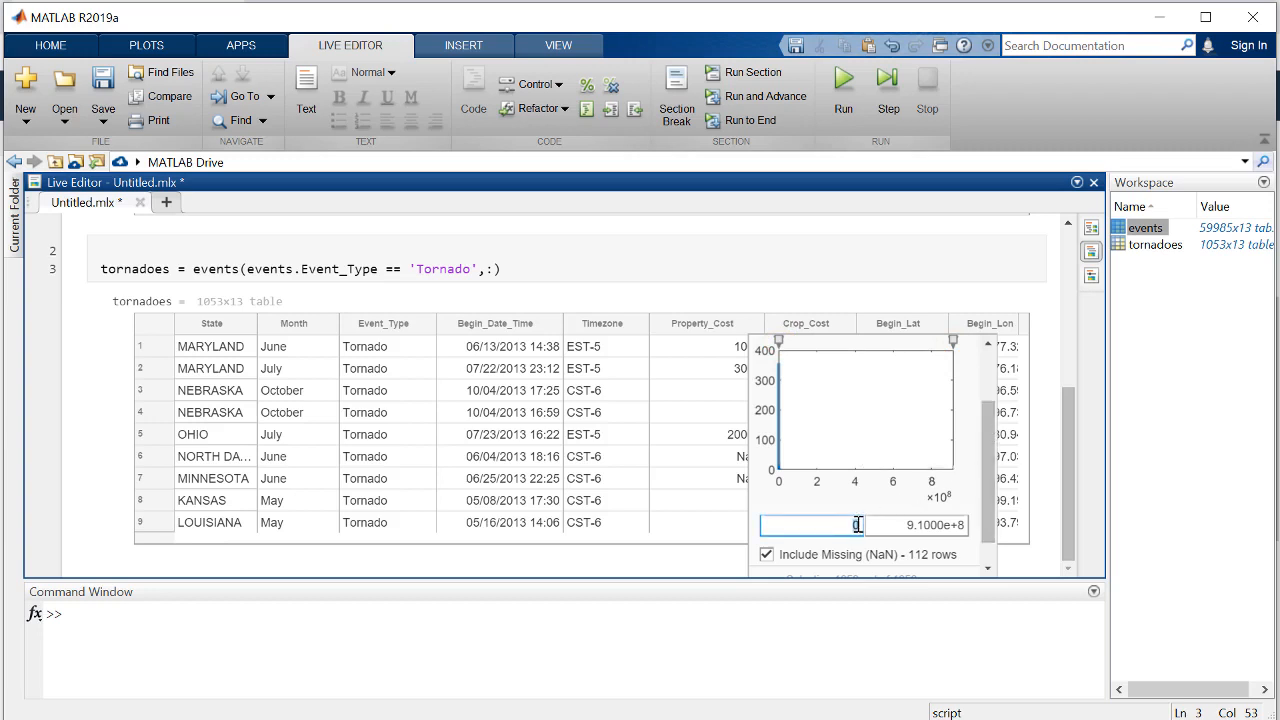
text(1)
key(Return)
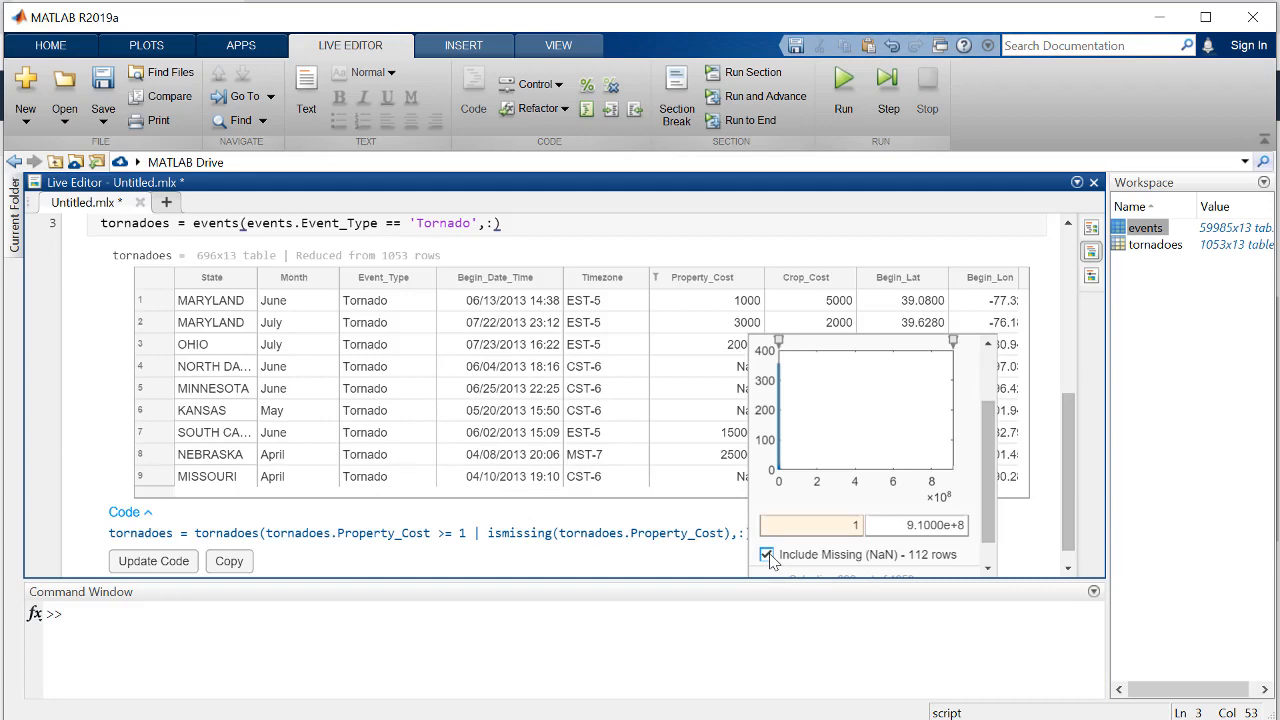
click(767, 556)
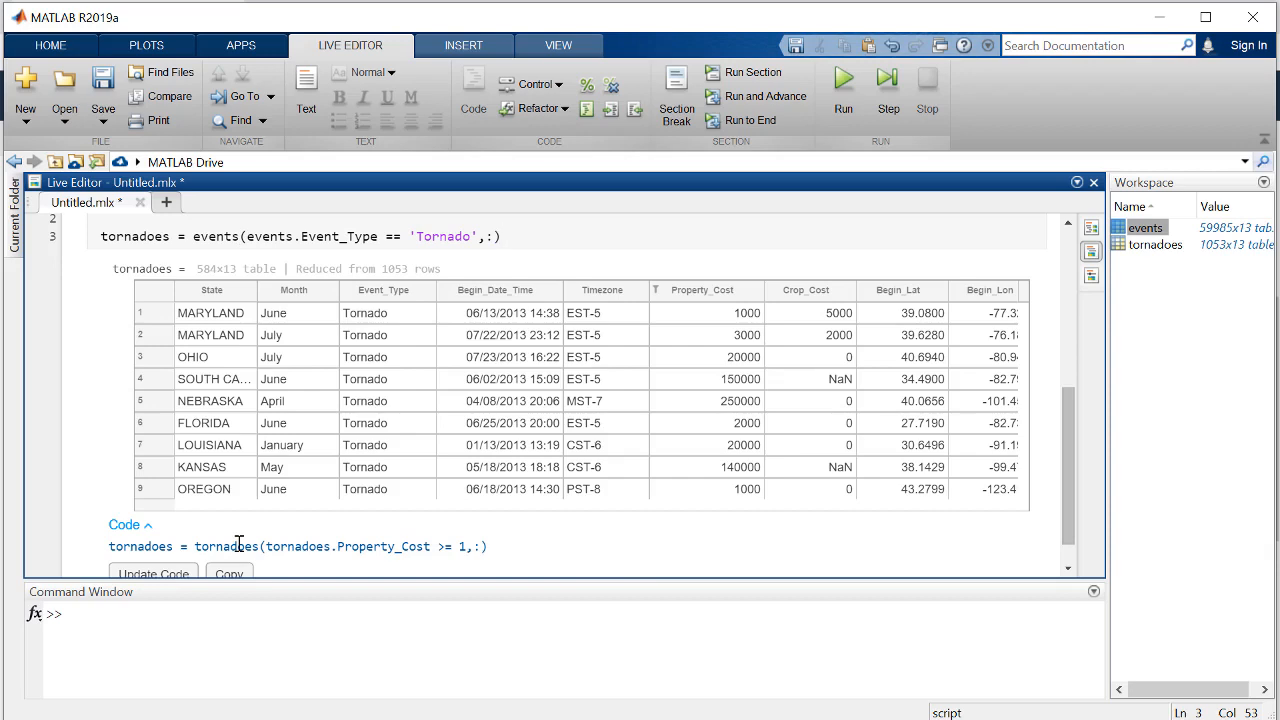
Add the generated Property_Cost filter code to the script and run the section.
click(171, 572)
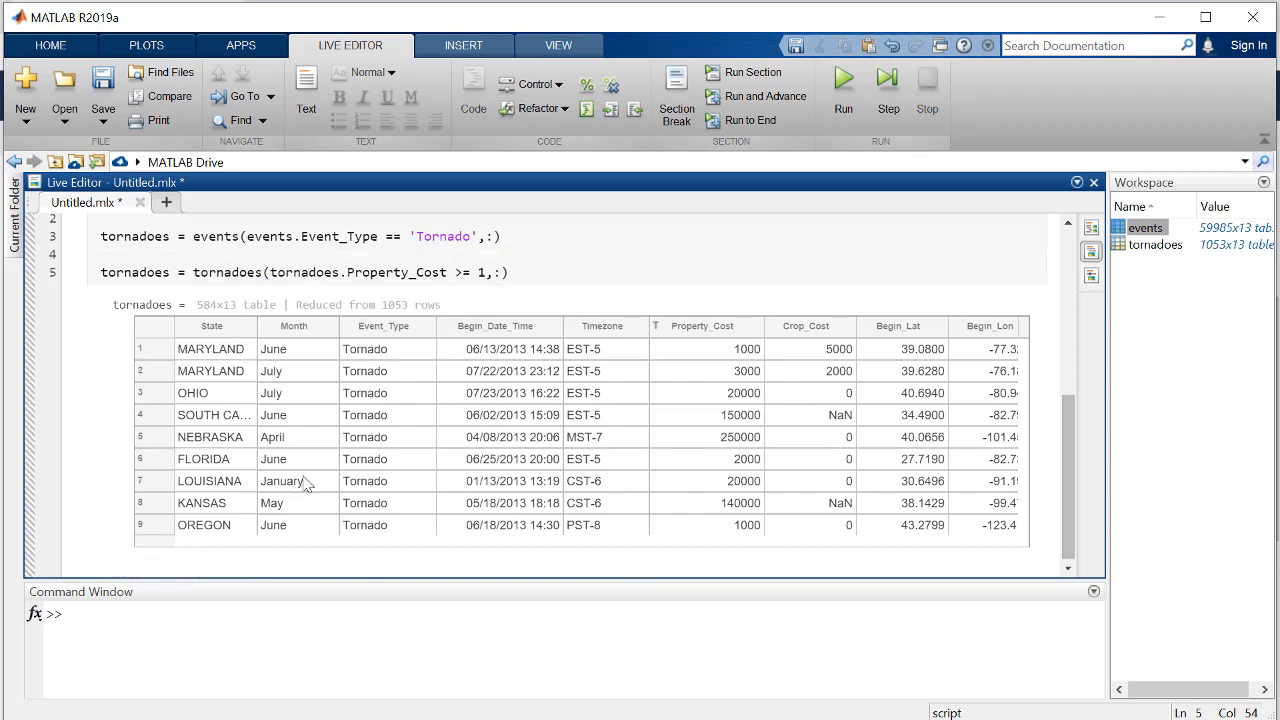
click(750, 73)
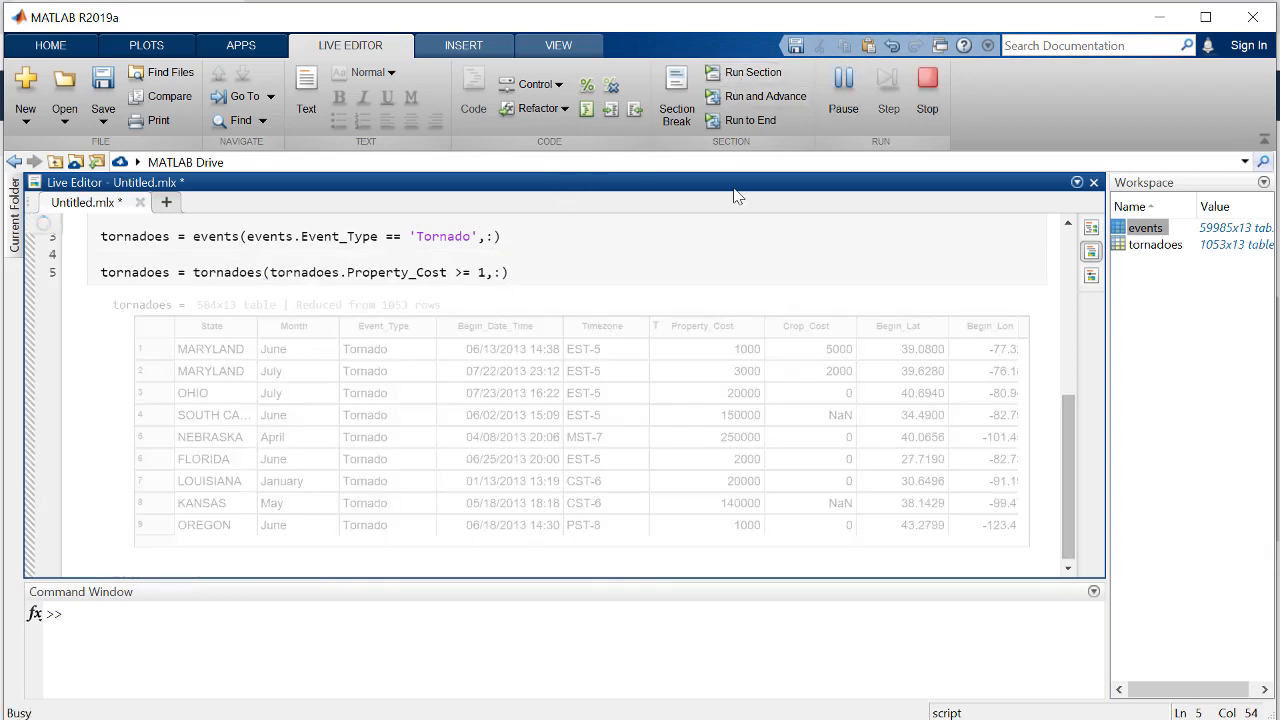
drag(1068, 448, 1065, 543)
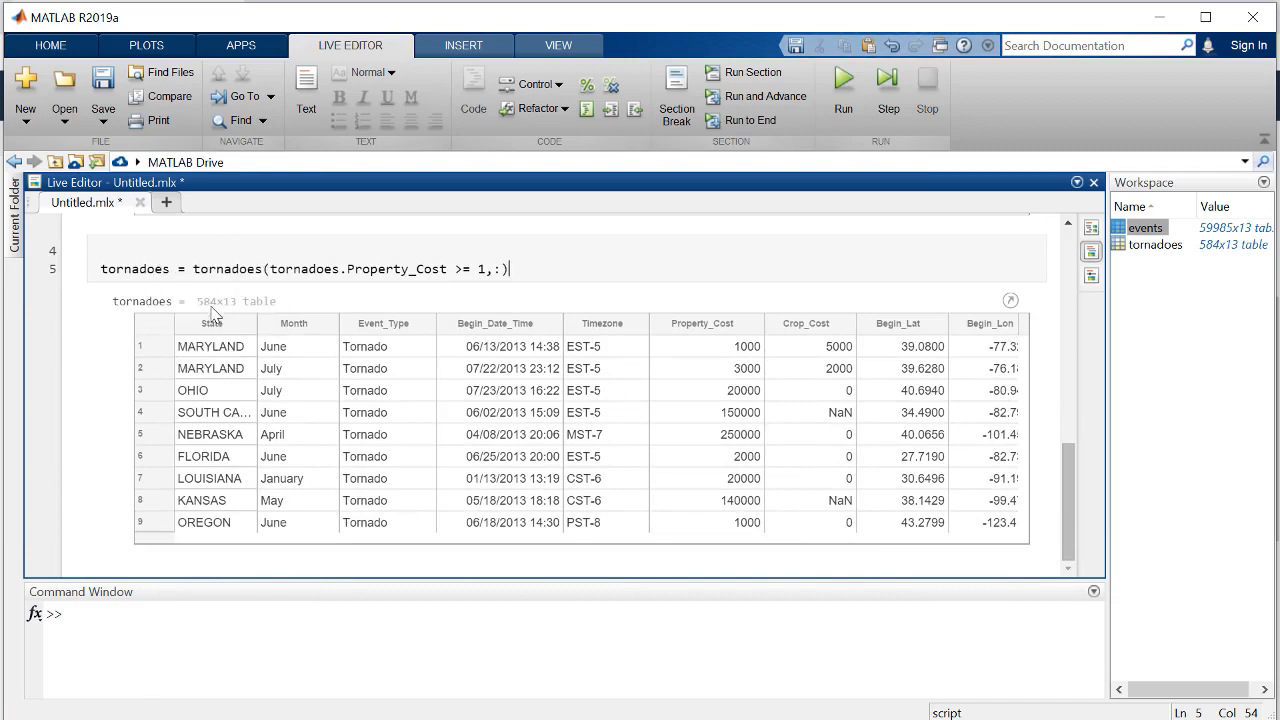
Plot a geobubble chart from the tornadoes table's Begin_Lat, Begin_Lon, Property_Cost and Month columns, in that order.
double_click(1120, 245)
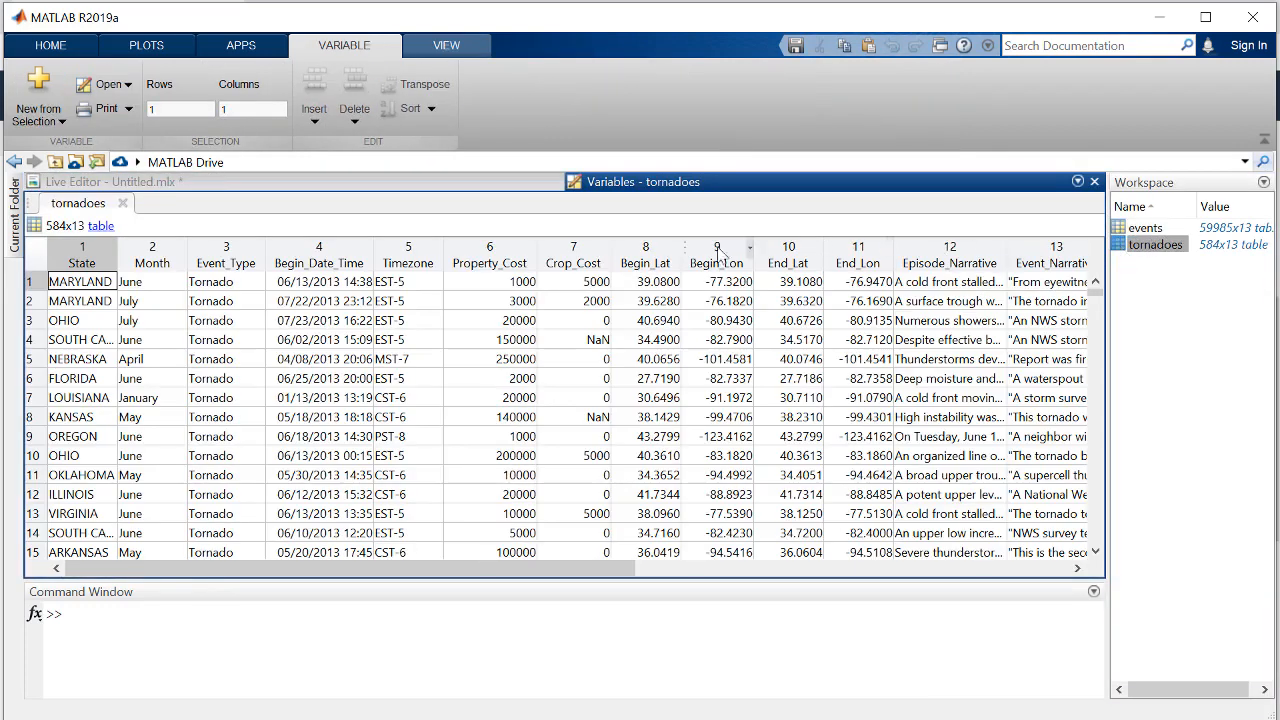
click(660, 254)
shift+click(703, 255)
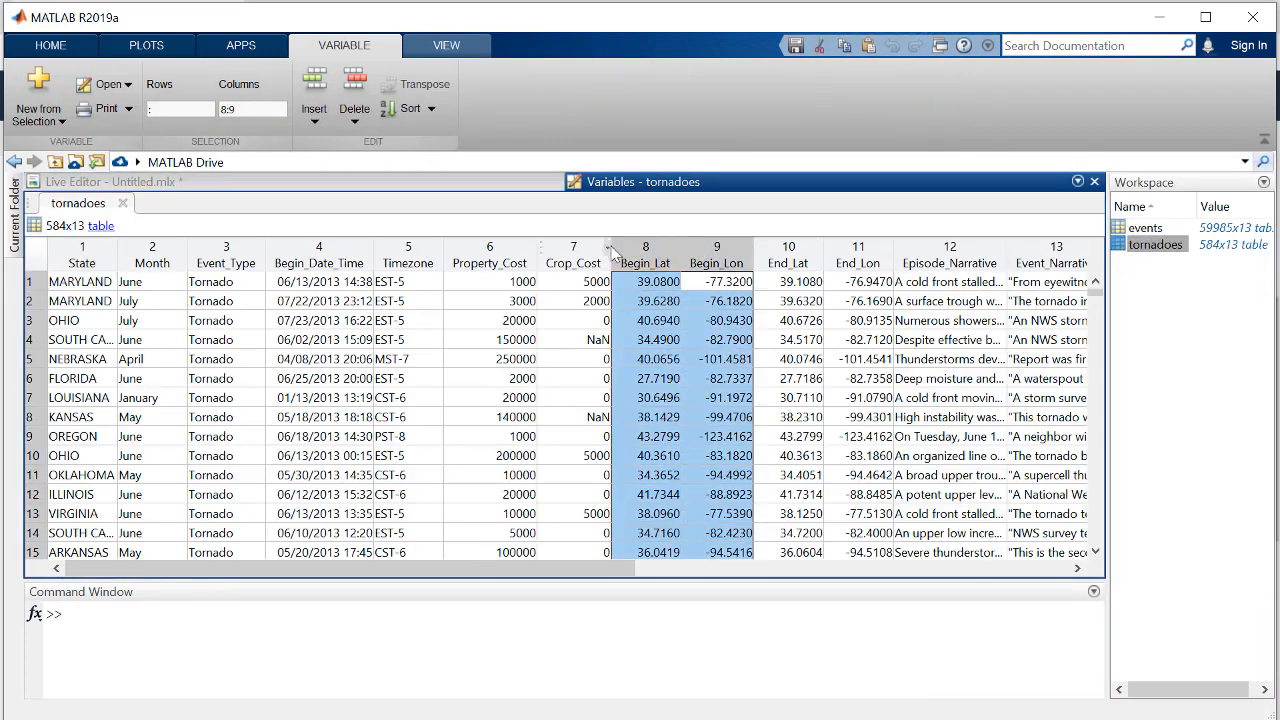
ctrl+click(528, 252)
ctrl+click(172, 255)
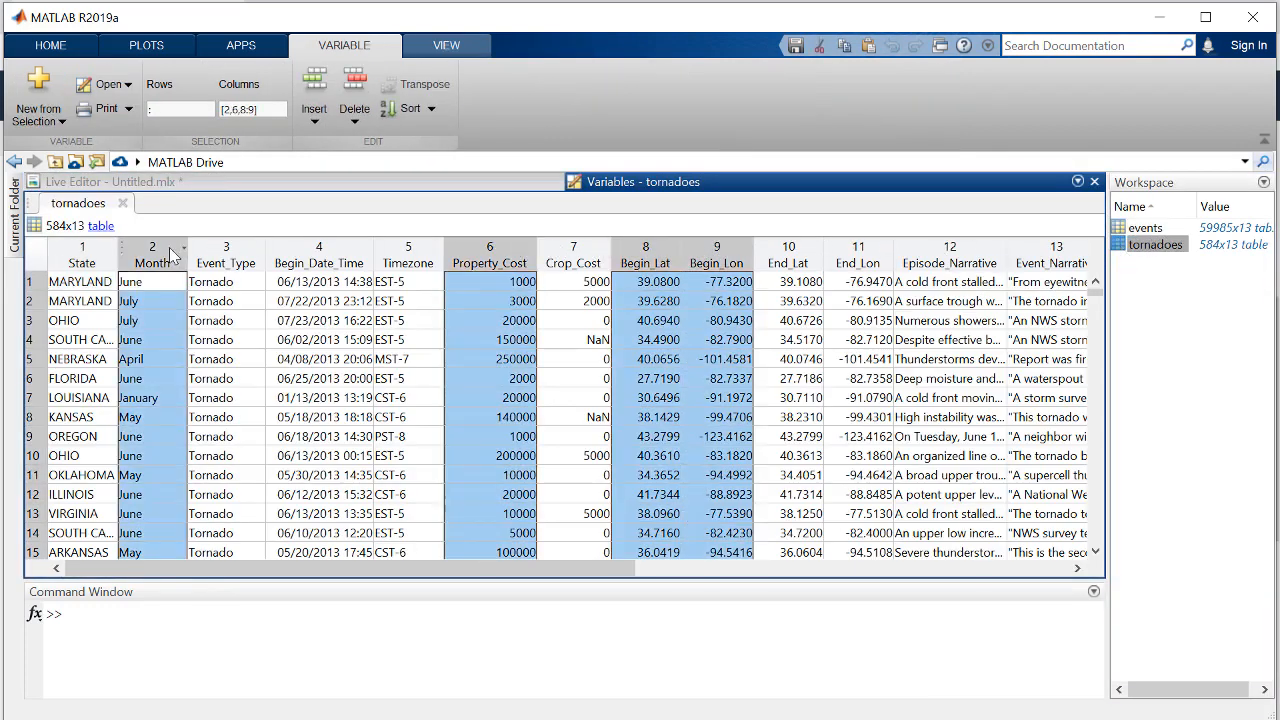
click(146, 45)
click(280, 95)
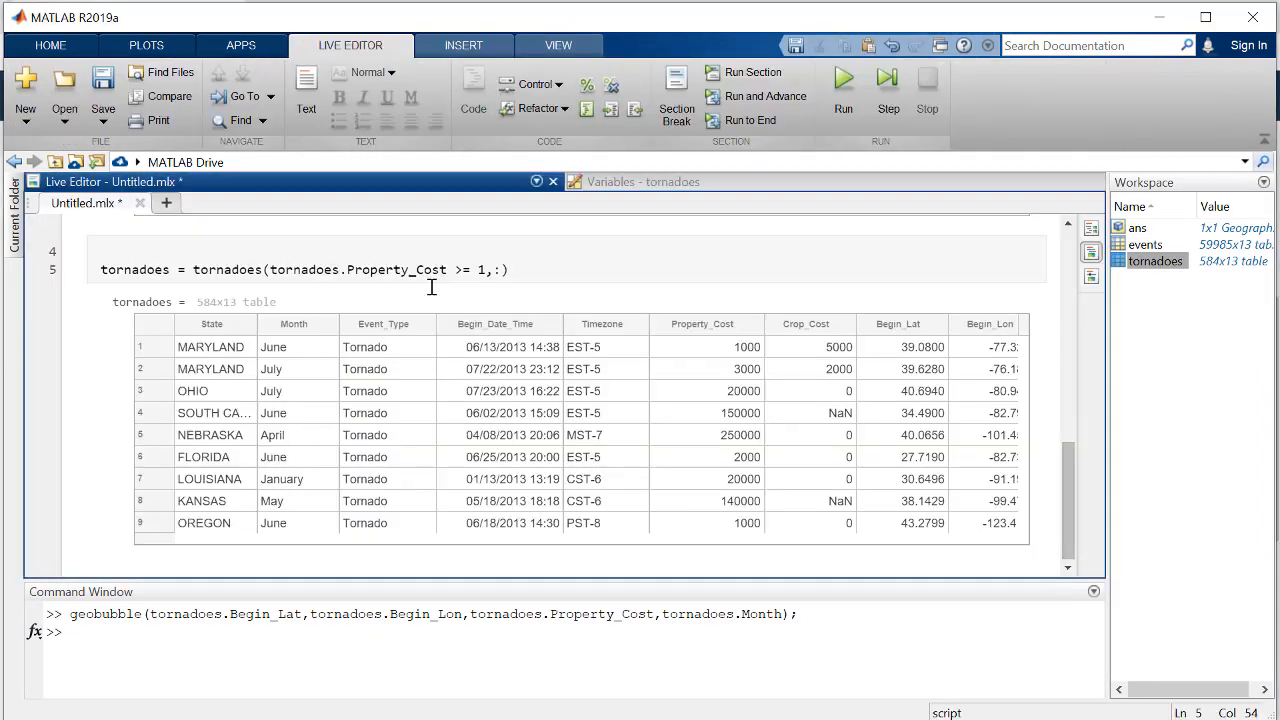
Examine the filter options of the Crop_Cost and Month columns in the tornadoes output table.
click(846, 324)
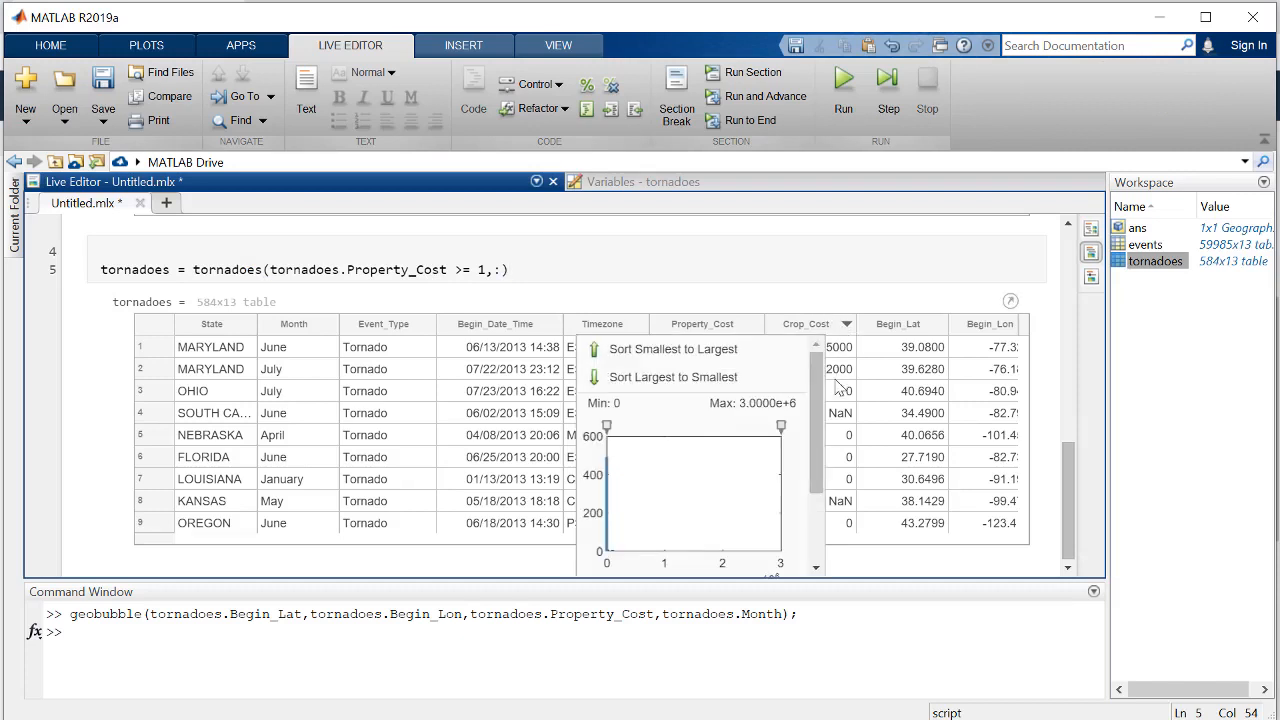
drag(819, 394, 827, 446)
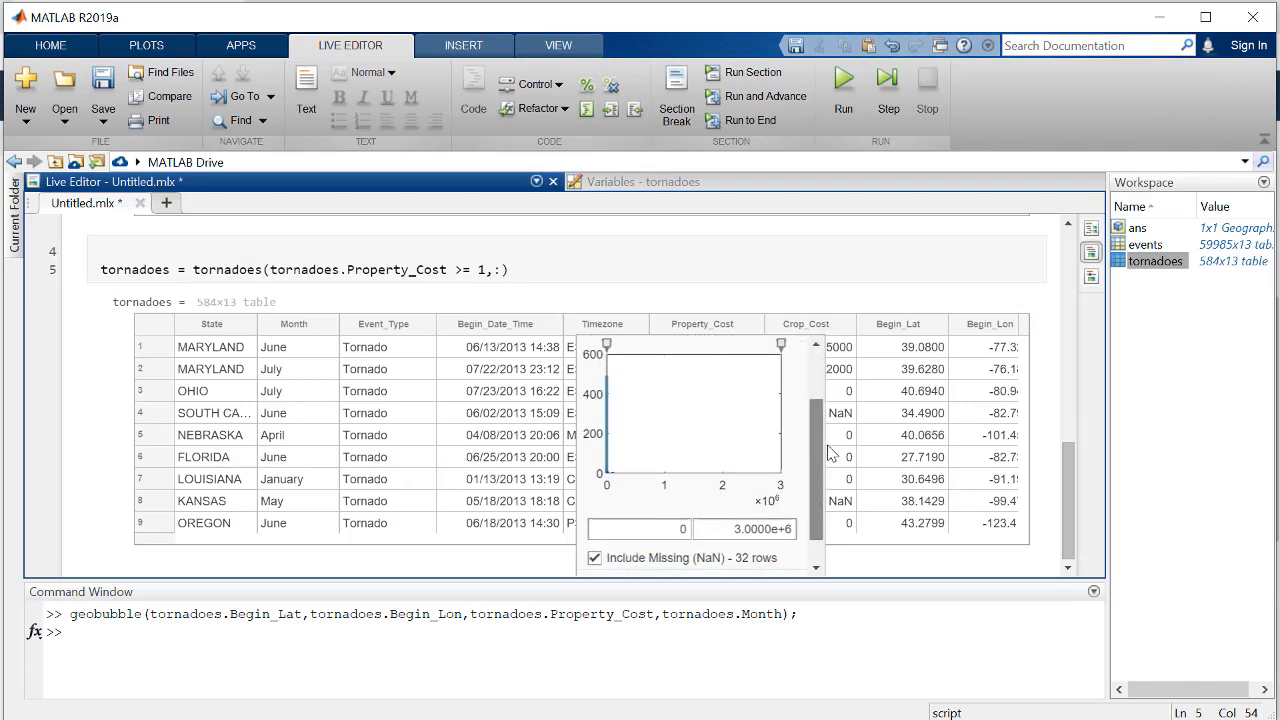
click(511, 290)
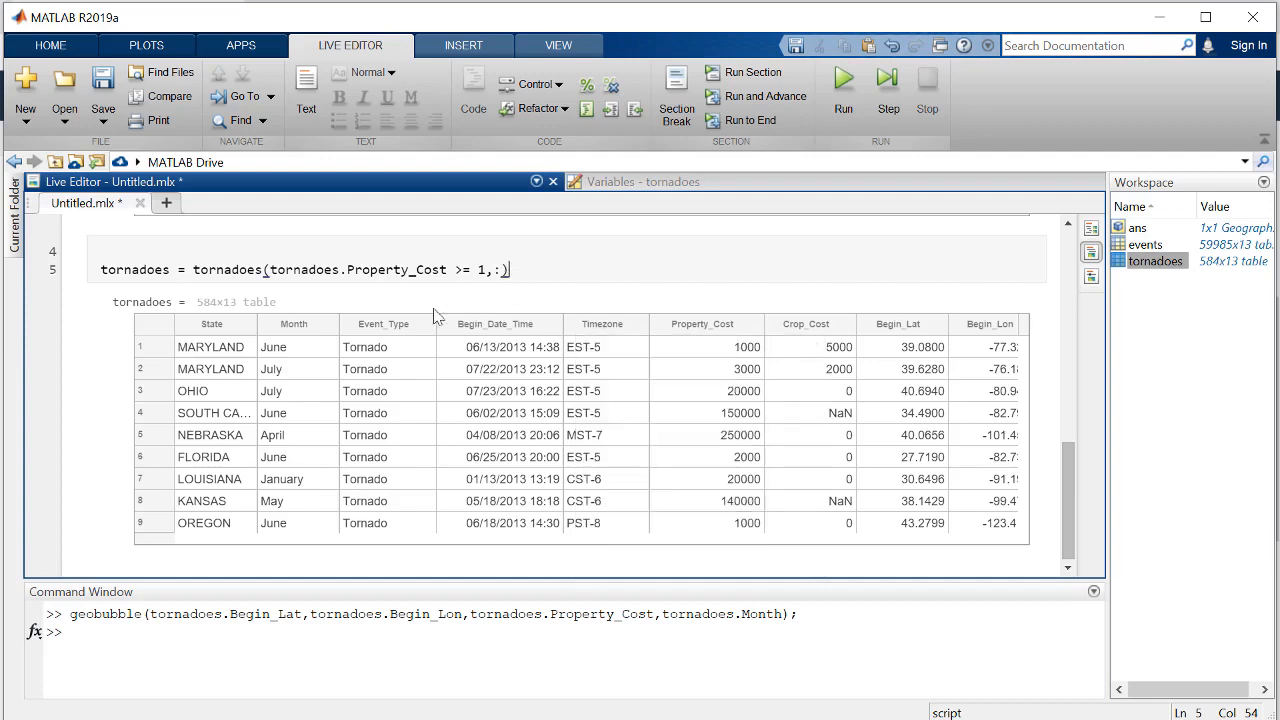
click(330, 325)
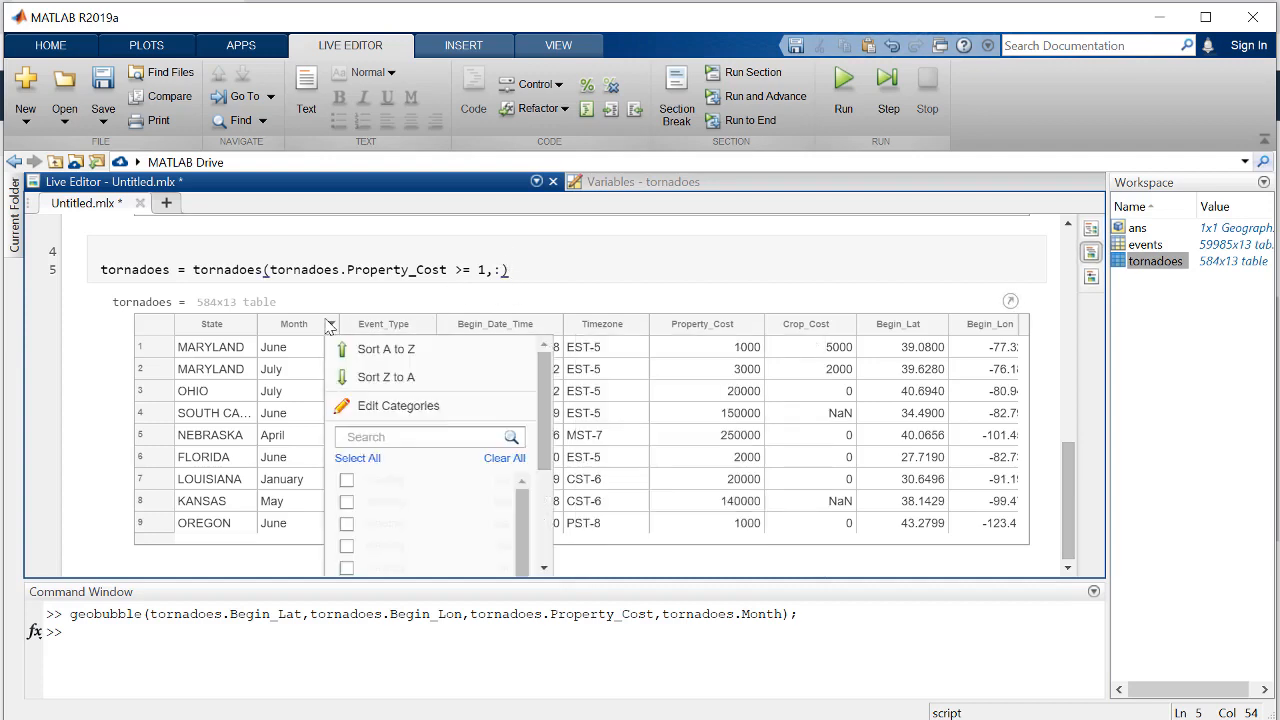